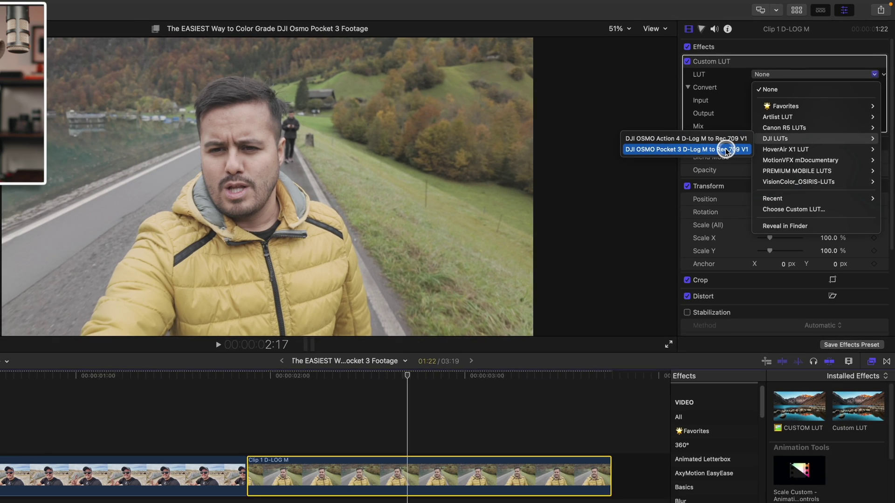
# Step: Apply the DJI OSMO Pocket 3 D-Log M to Rec 709 V1 LUT to the Clip 1 D-LOG M clip
pyautogui.click(644, 222)
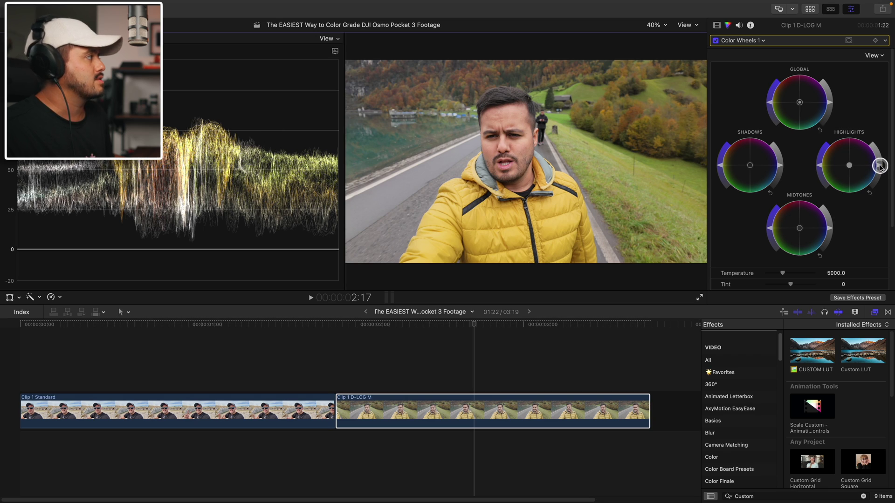
# Step: Raise the highlights and lower the midtones of the D-LOG M clip with Color Wheels, and compare it with all effects disabled
pyautogui.moveTo(880, 167); pyautogui.dragTo(881, 161)
pyautogui.moveTo(830, 229); pyautogui.dragTo(829, 236)
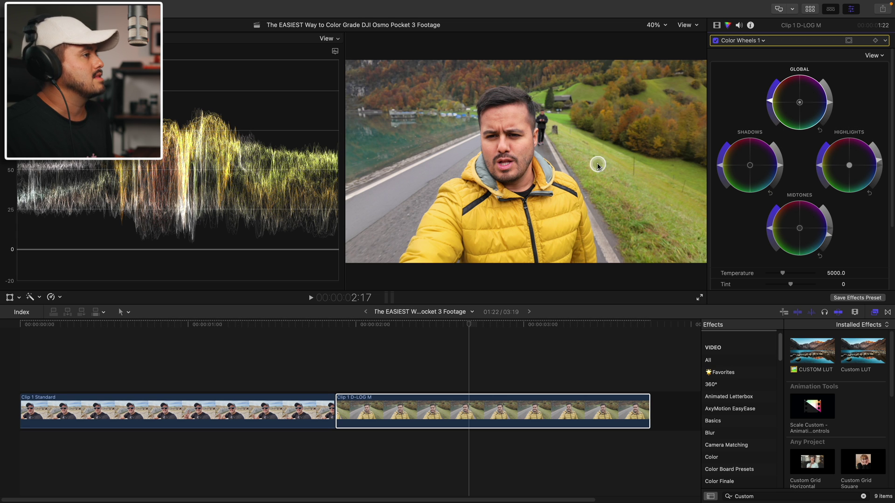
pyautogui.click(716, 25)
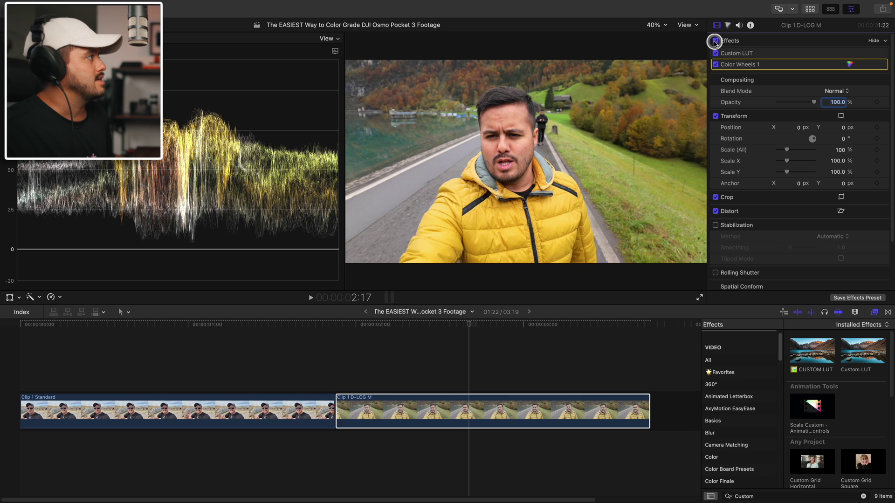
pyautogui.click(715, 41)
pyautogui.click(716, 41)
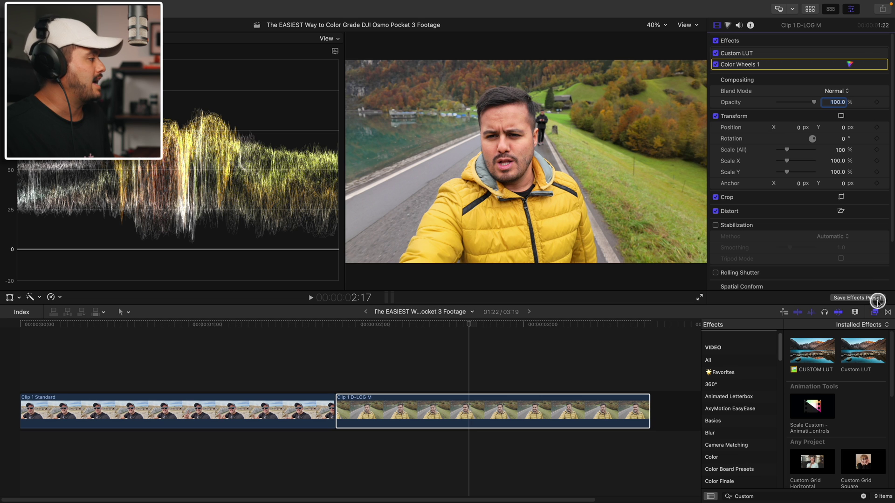
# Step: Add a second Custom LUT effect to the D-LOG M clip and load the Akira look from the Artlist LUTs
pyautogui.moveTo(869, 350); pyautogui.dragTo(482, 408)
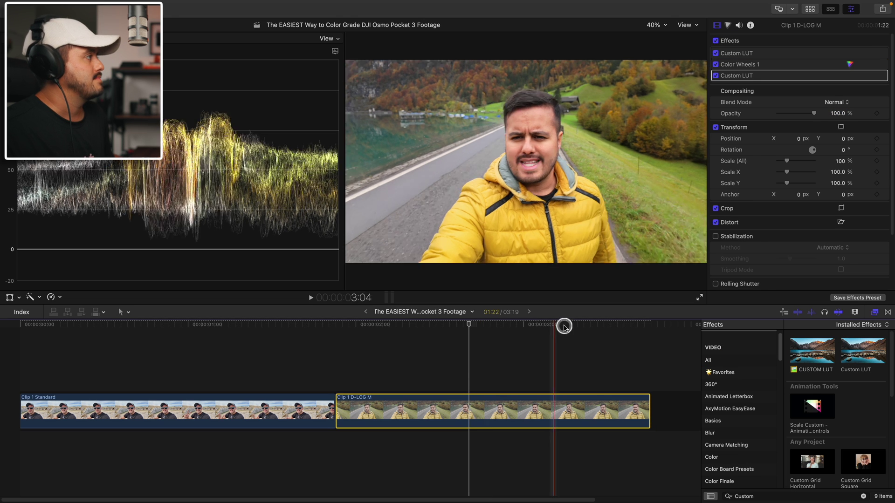
pyautogui.click(804, 87)
pyautogui.moveTo(806, 122)
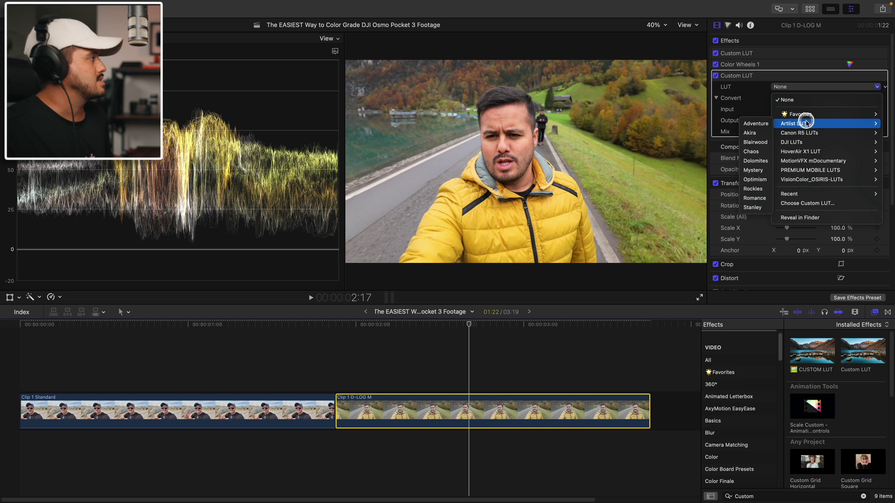
pyautogui.click(750, 133)
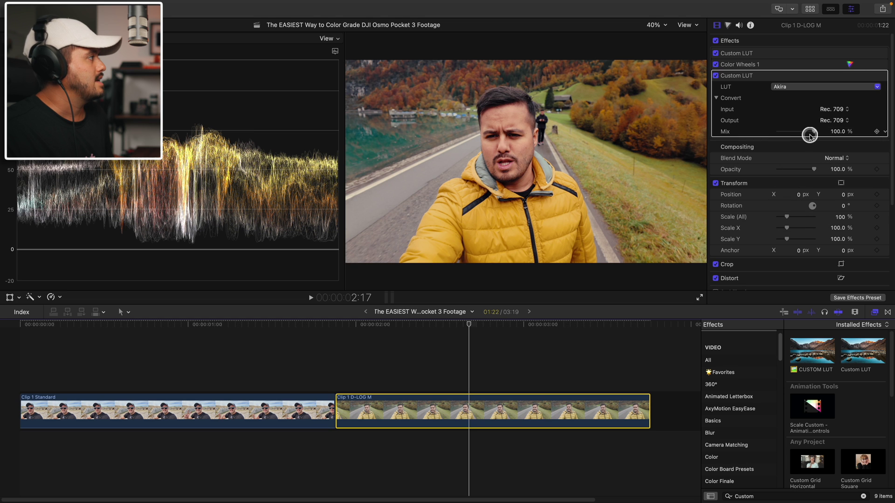
# Step: Set the Akira LUT's mix to 50% and compare the clip with and without that LUT
pyautogui.click(833, 132)
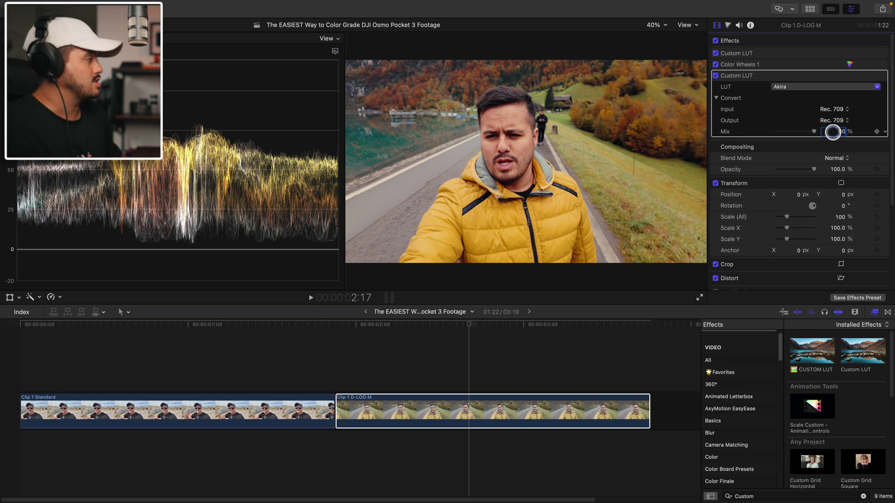
pyautogui.press('Return')
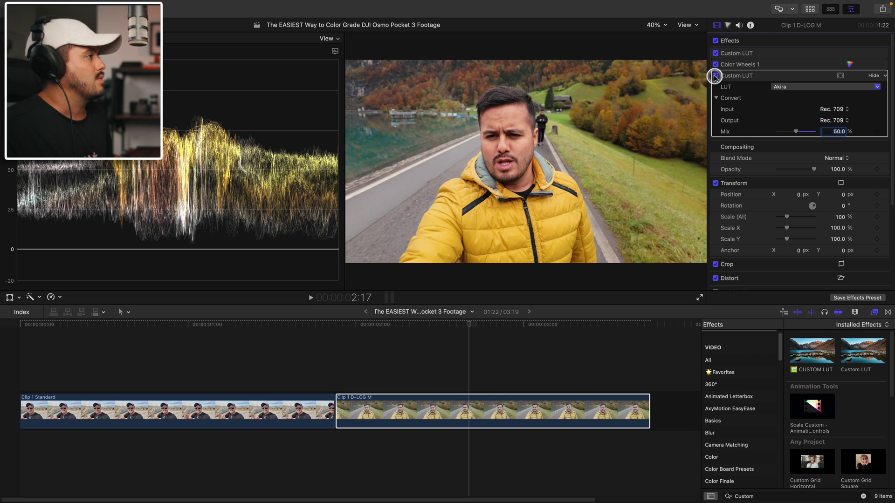
pyautogui.click(715, 75)
pyautogui.click(715, 76)
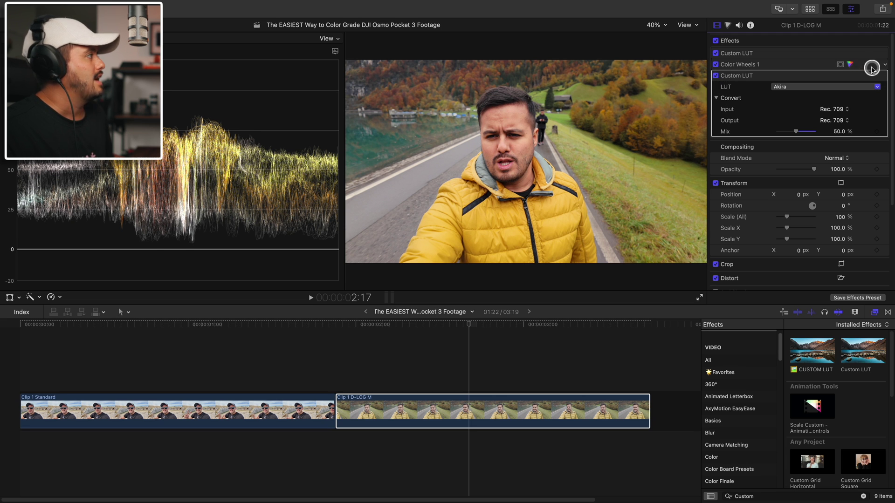
pyautogui.click(874, 76)
# Step: Slightly lower the shadows in the clip's Color Wheels 1 effect and compare the grade with all effects disabled
pyautogui.click(747, 64)
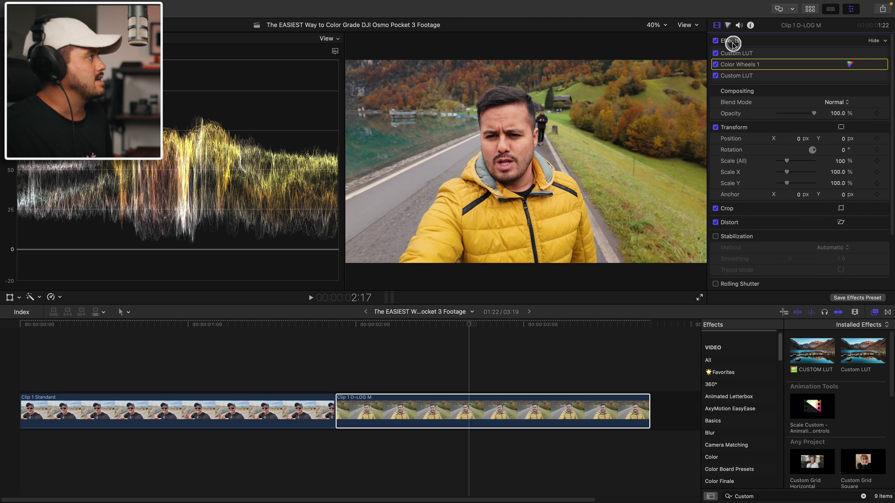
pyautogui.click(728, 25)
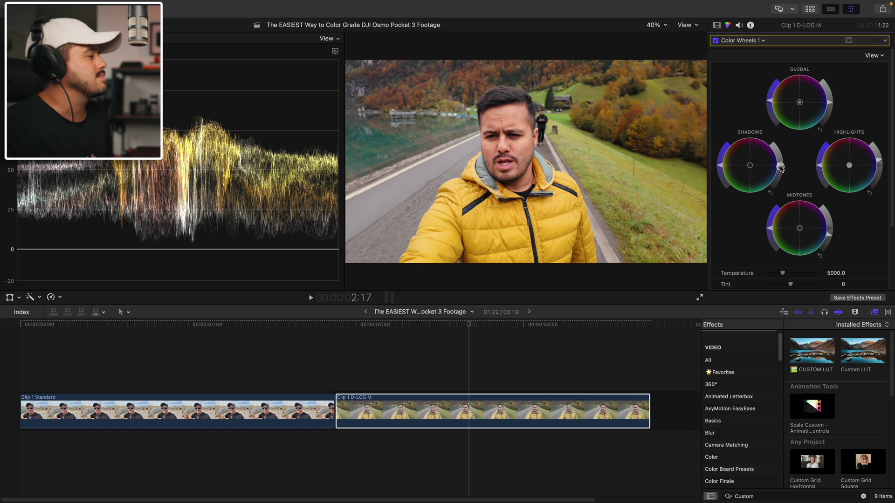
pyautogui.moveTo(781, 169); pyautogui.dragTo(780, 170)
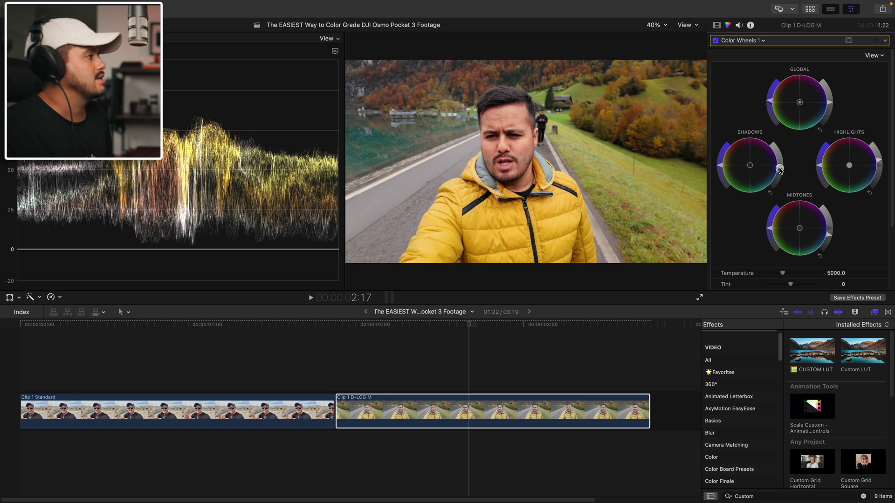
pyautogui.moveTo(779, 170); pyautogui.dragTo(780, 169)
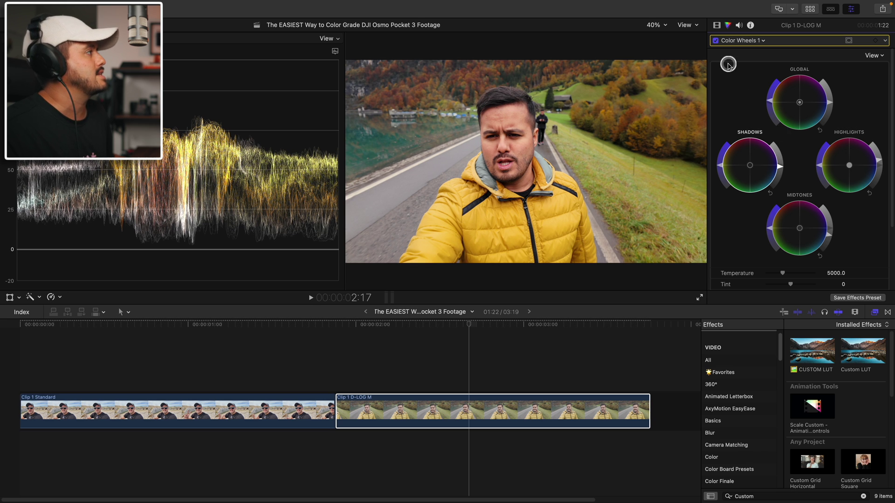
pyautogui.click(717, 25)
pyautogui.click(716, 42)
pyautogui.click(716, 41)
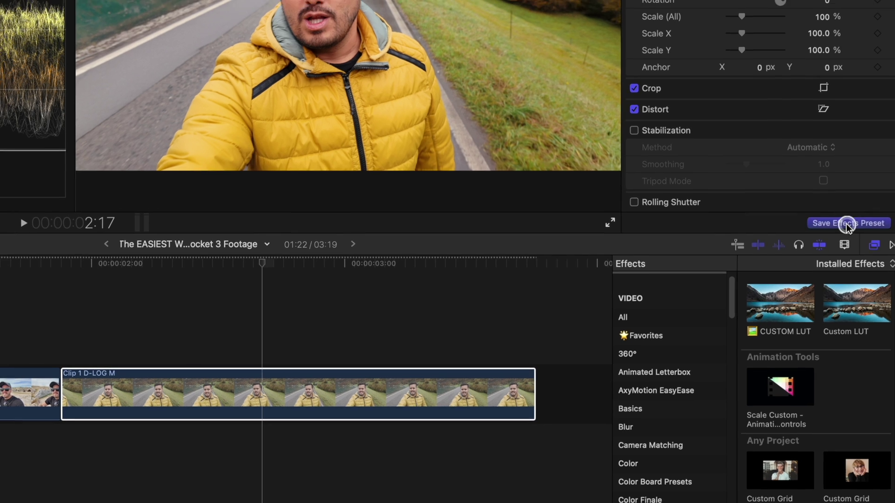
# Step: Save the D-LOG M clip's three effects as a video effects preset named "Pocket 3 D-LOG M Look" in the Favorites category
pyautogui.click(839, 215)
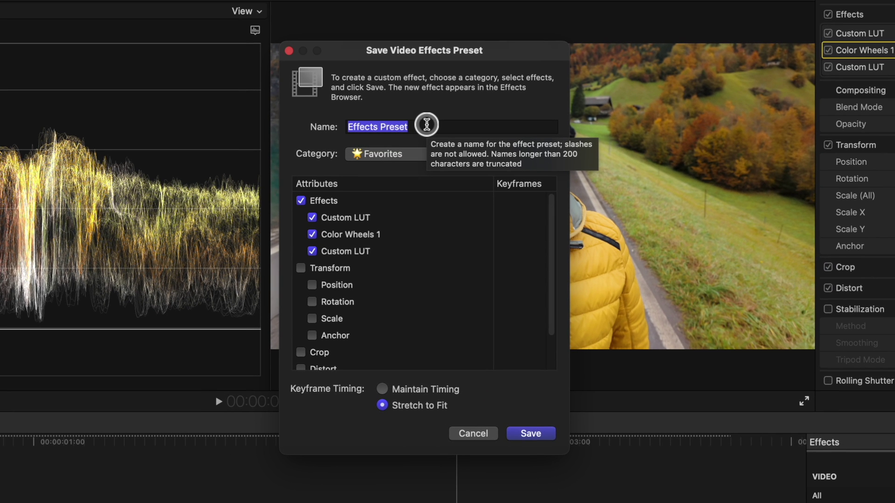
pyautogui.write('Pocket 3 D-LOG M Look')
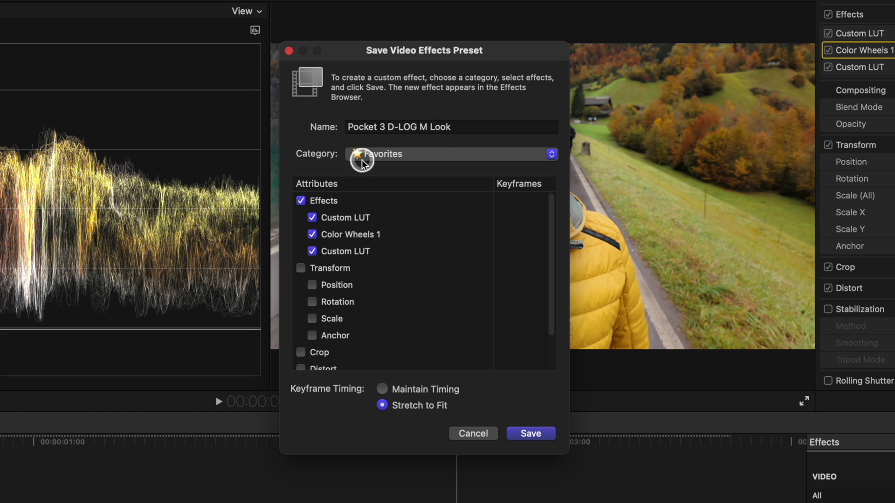
pyautogui.click(530, 433)
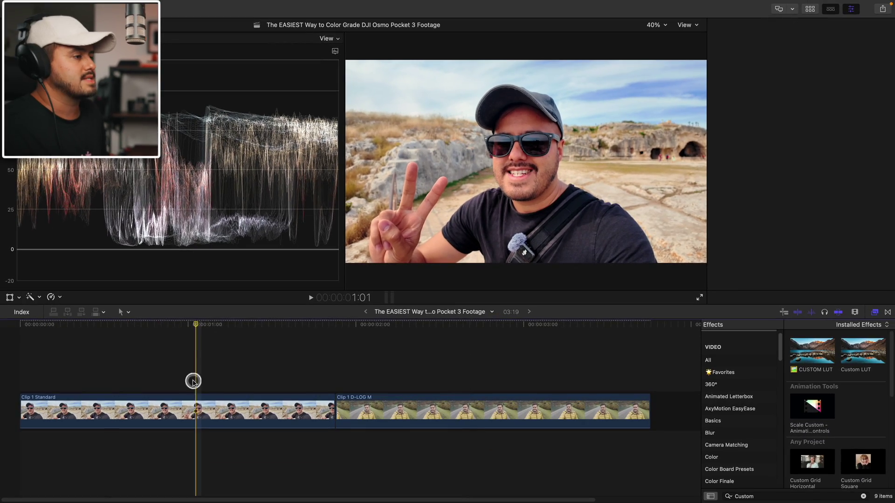
# Step: Save the Clip 1 Standard clip's effects as a preset named "Osmo Pocket 3 Standard LUT" in the Favorites category
pyautogui.click(194, 408)
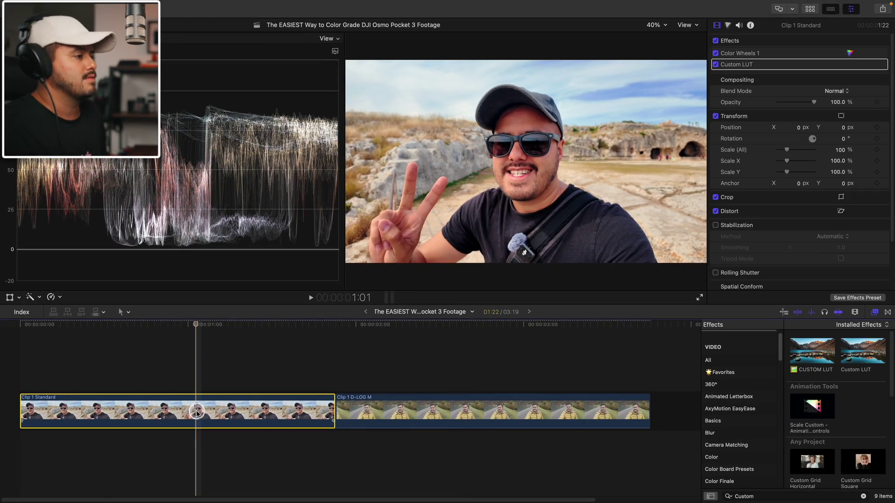
pyautogui.click(852, 297)
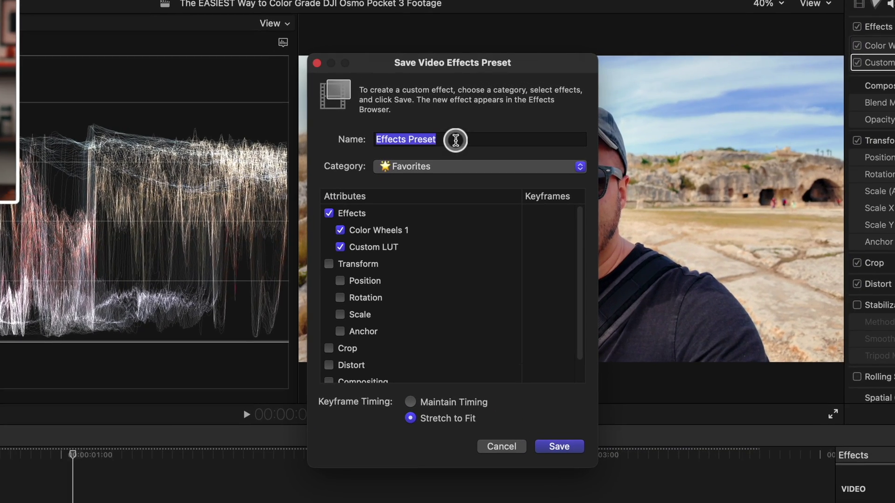
pyautogui.write('O')
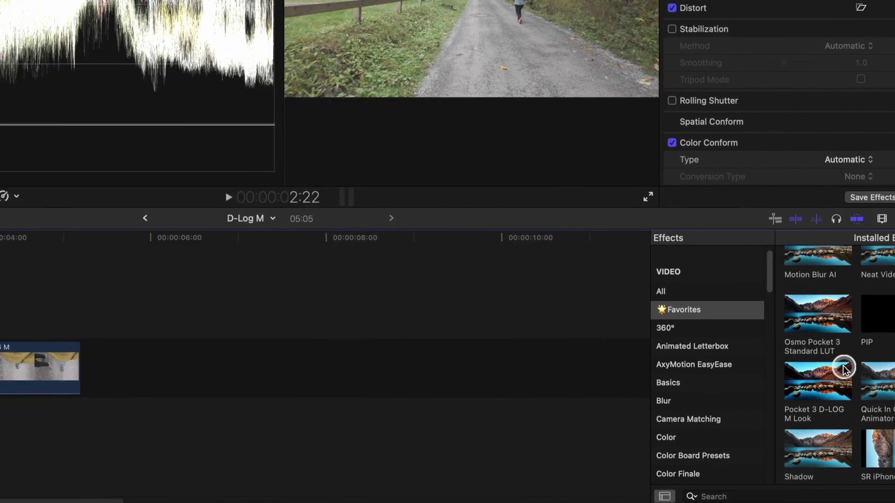
# Step: Apply the Pocket 3 D-LOG M Look preset to Clip 2 and Clip 3 in the D-Log M project
pyautogui.moveTo(824, 376); pyautogui.dragTo(0, 366)
pyautogui.moveTo(166, 406); pyautogui.dragTo(170, 410)
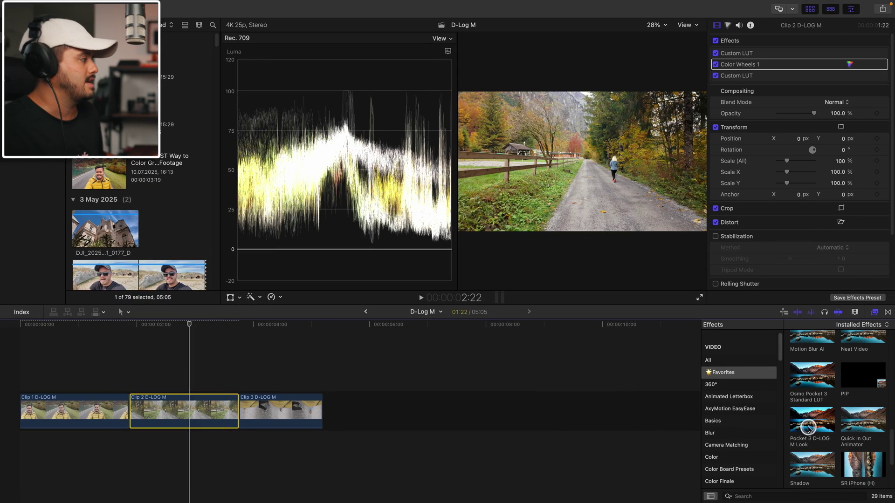
pyautogui.moveTo(814, 423); pyautogui.dragTo(272, 409)
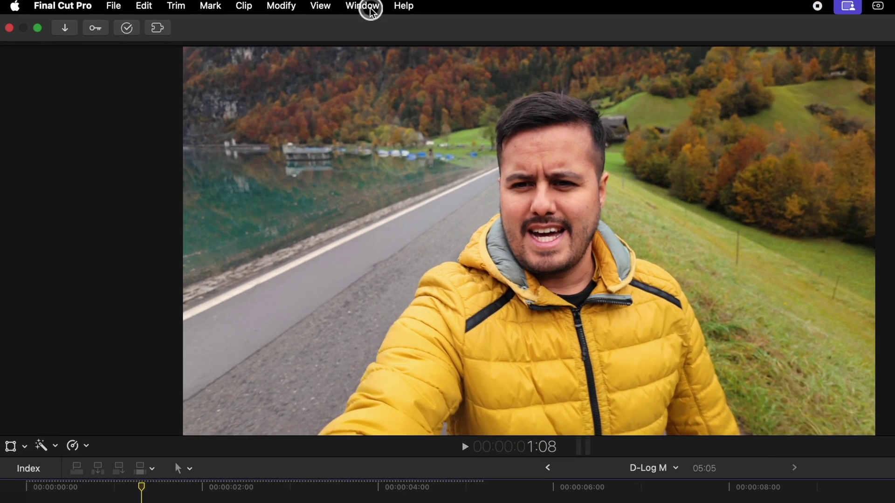
# Step: Show the Comparison Viewer, save the current Clip 1 frame as reference, and fit that frame to the viewer
pyautogui.click(366, 7)
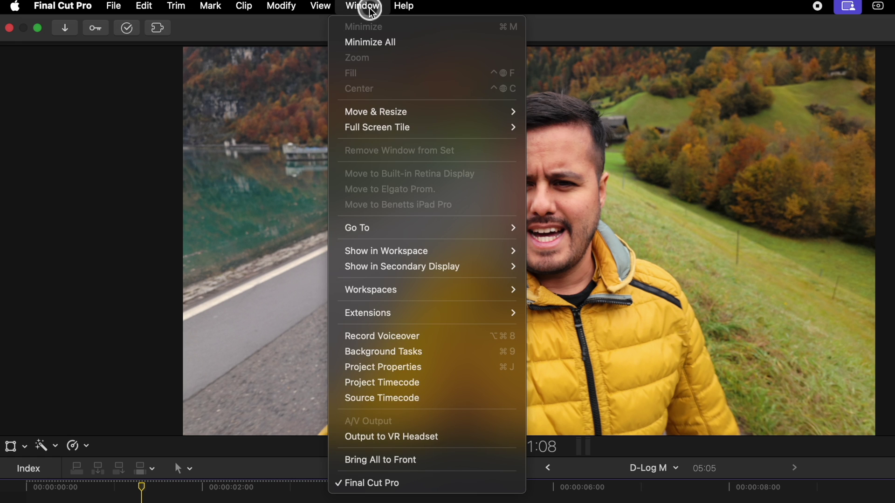
pyautogui.moveTo(397, 254)
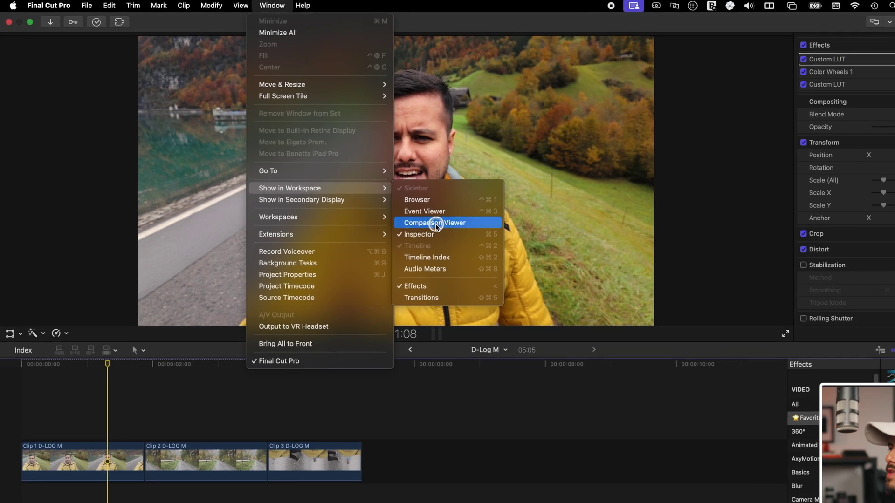
pyautogui.click(435, 223)
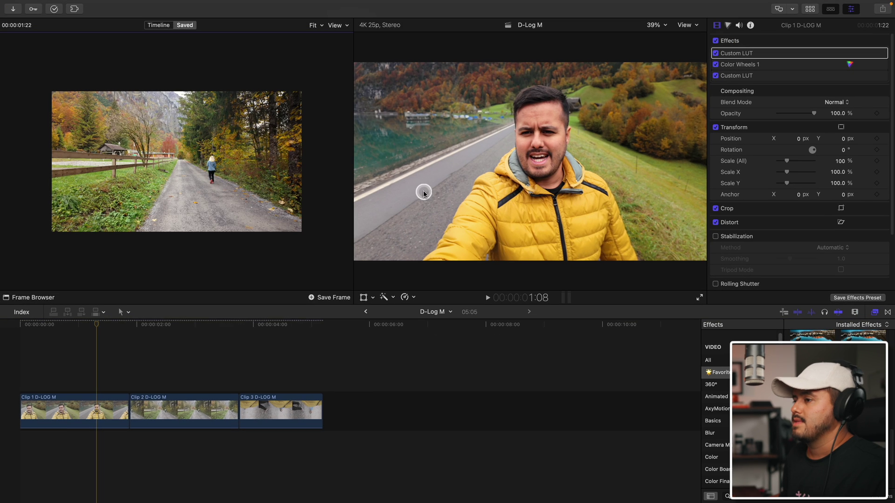
pyautogui.click(336, 298)
pyautogui.click(316, 25)
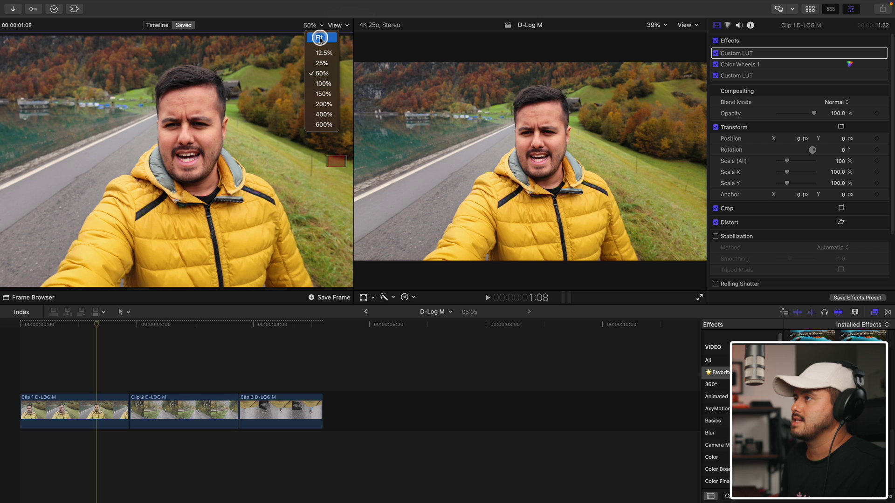
pyautogui.click(320, 39)
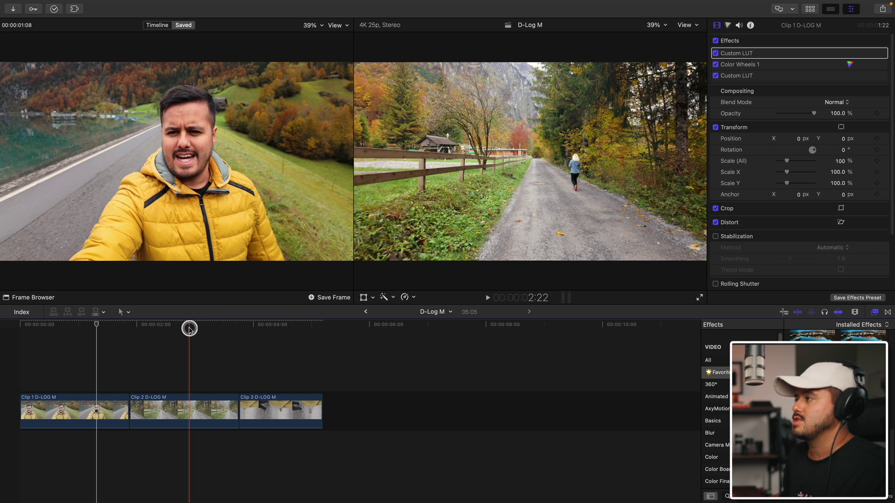
# Step: Lower the midtones of Clip 2 in its Color Wheels 1 effect to match the saved reference frame
pyautogui.click(183, 418)
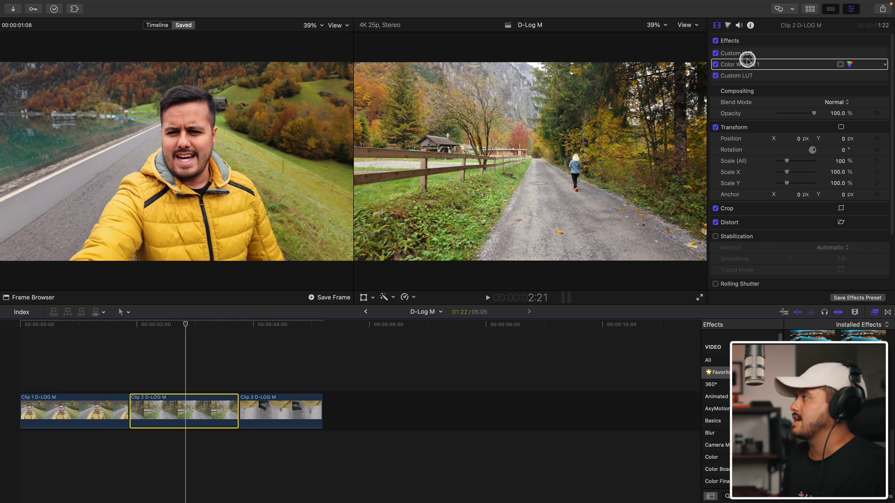
pyautogui.click(728, 26)
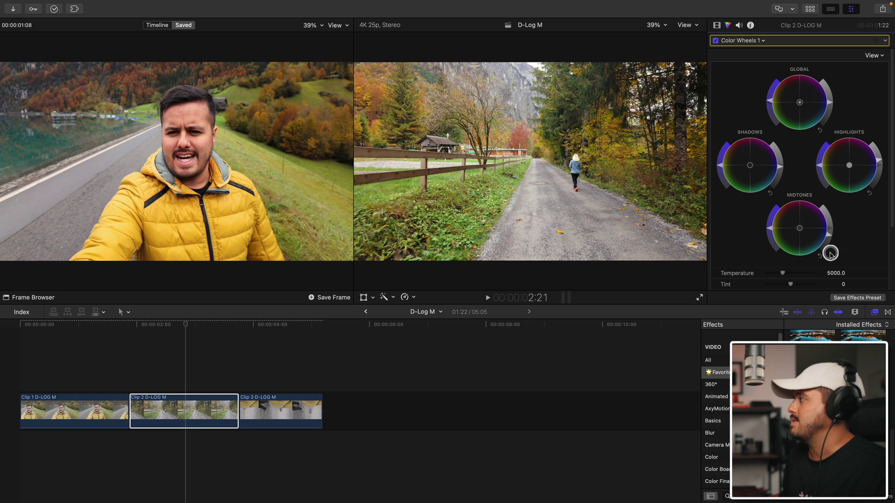
pyautogui.moveTo(827, 236); pyautogui.dragTo(826, 246)
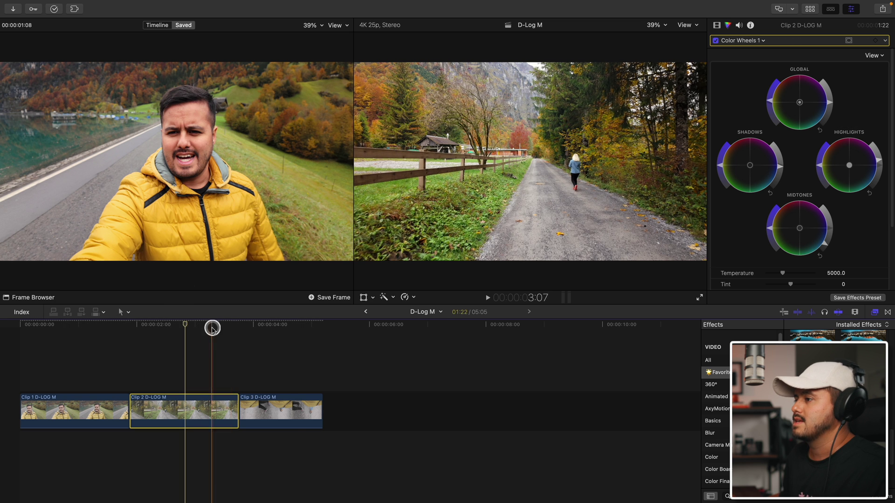
# Step: Move the playhead to 4:04 in Clip 3 to compare it with the saved reference frame
pyautogui.click(283, 326)
pyautogui.moveTo(283, 325); pyautogui.dragTo(262, 324)
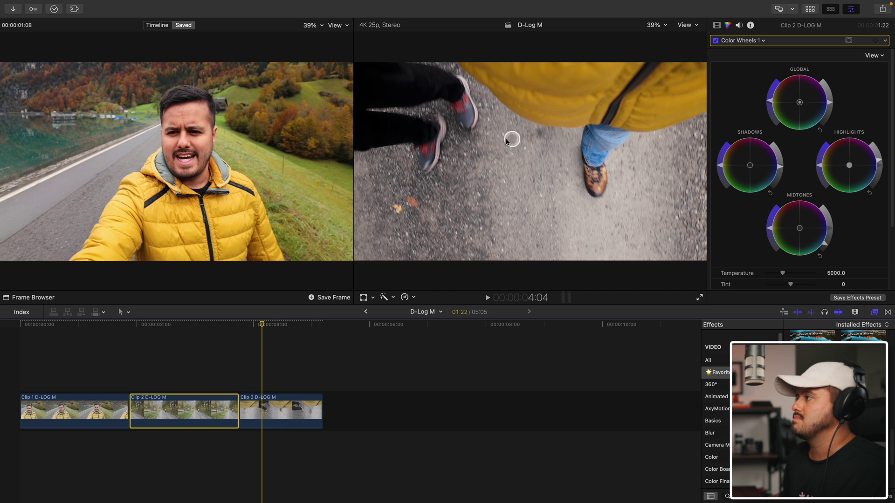